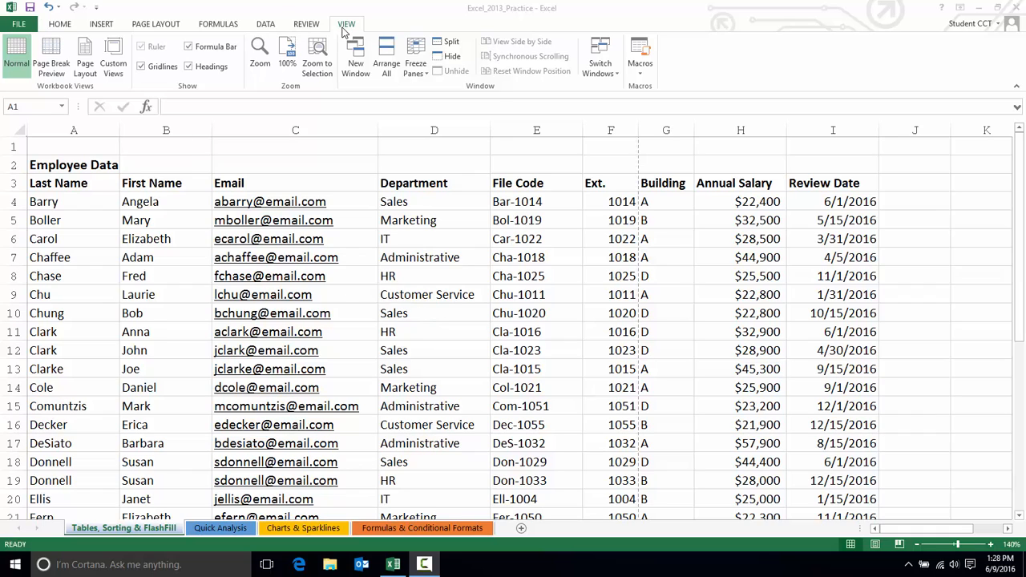
Show the Employee Data sheet in Page Layout view and check how its columns fall across the printed pages
click(86, 65)
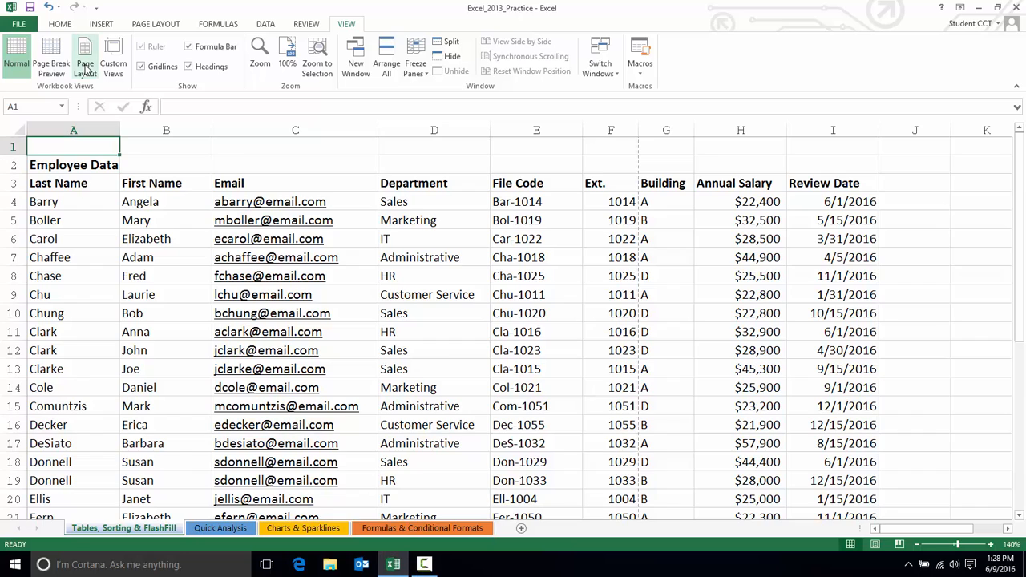
click(86, 68)
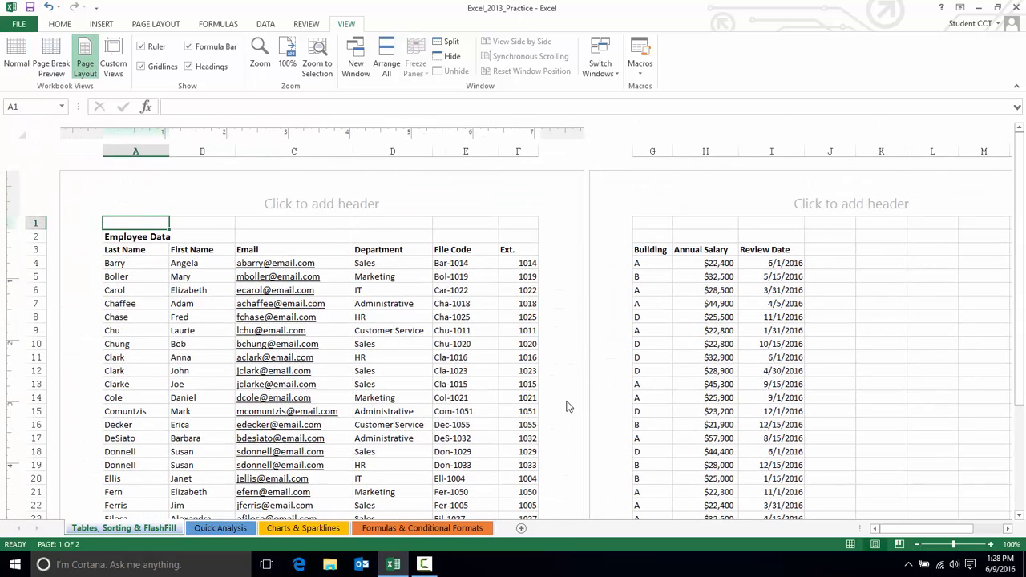
scroll(566, 406, down, 5)
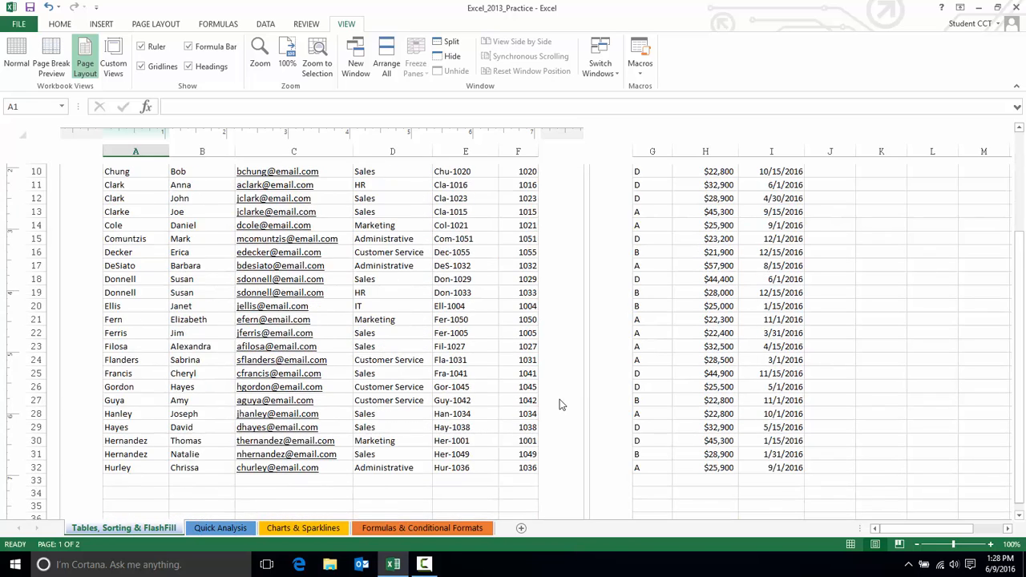
scroll(561, 405, up, 5)
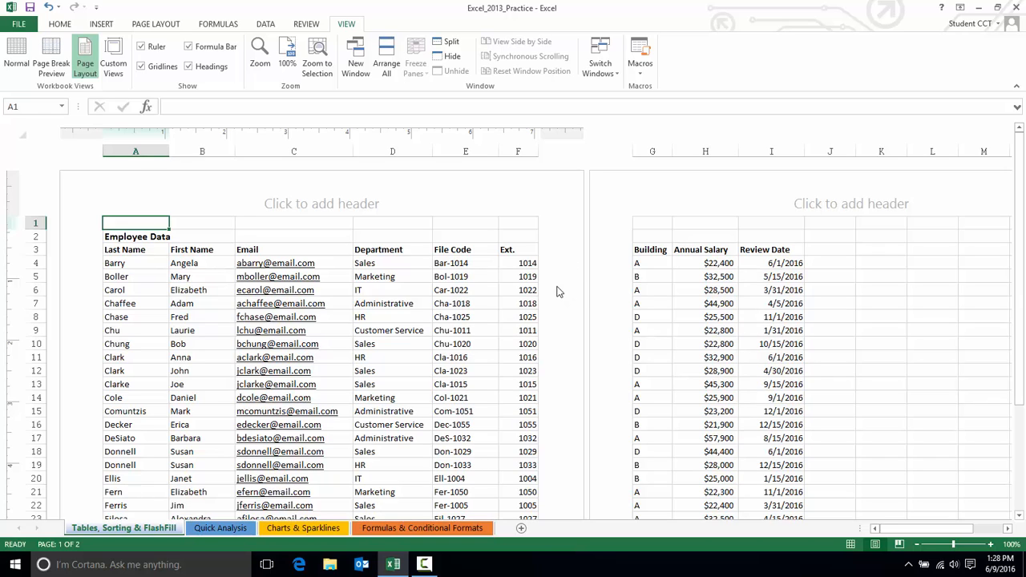
Set custom page margins of 0.45 inches on both the left and right sides
click(157, 24)
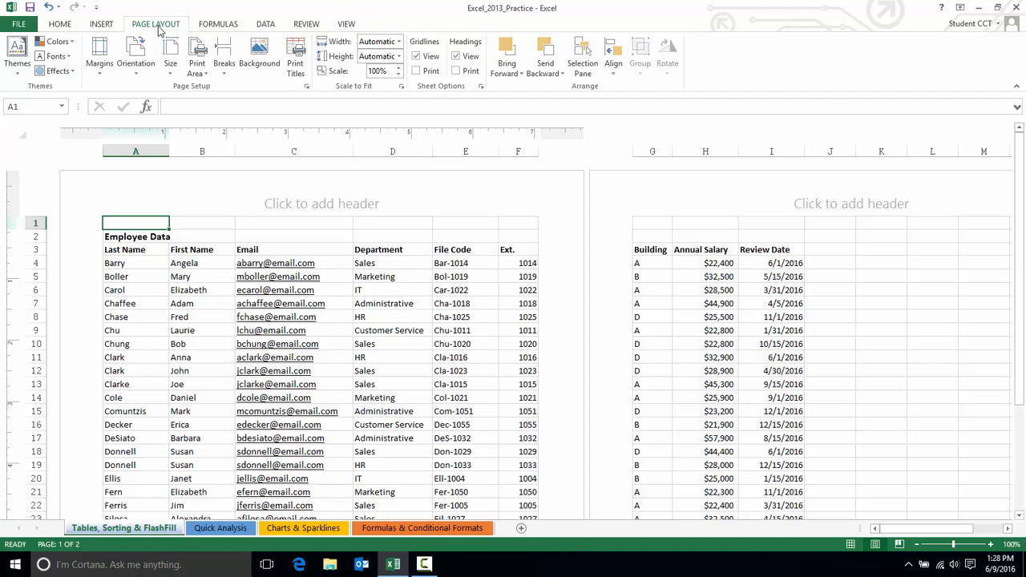
click(97, 68)
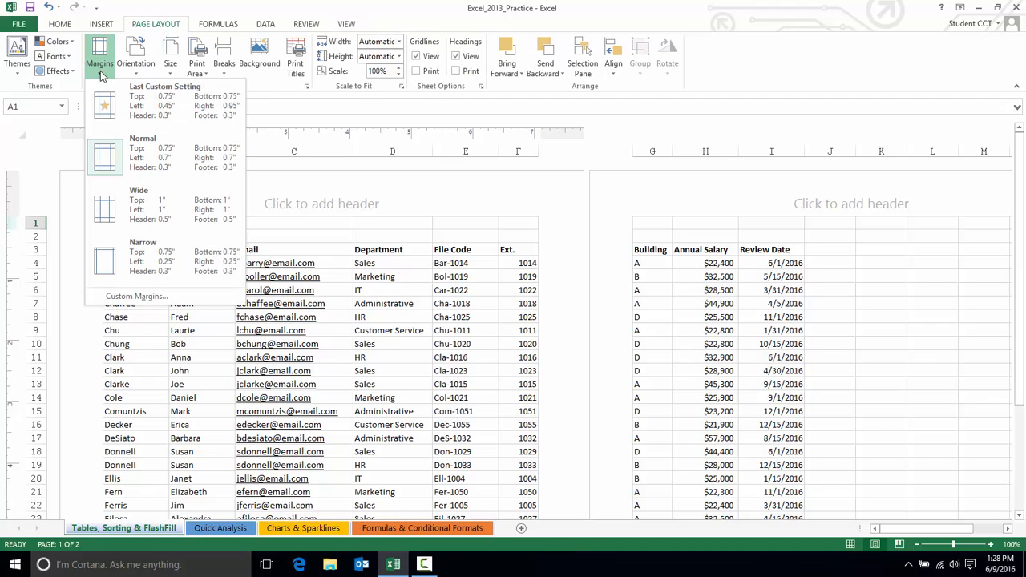
click(135, 296)
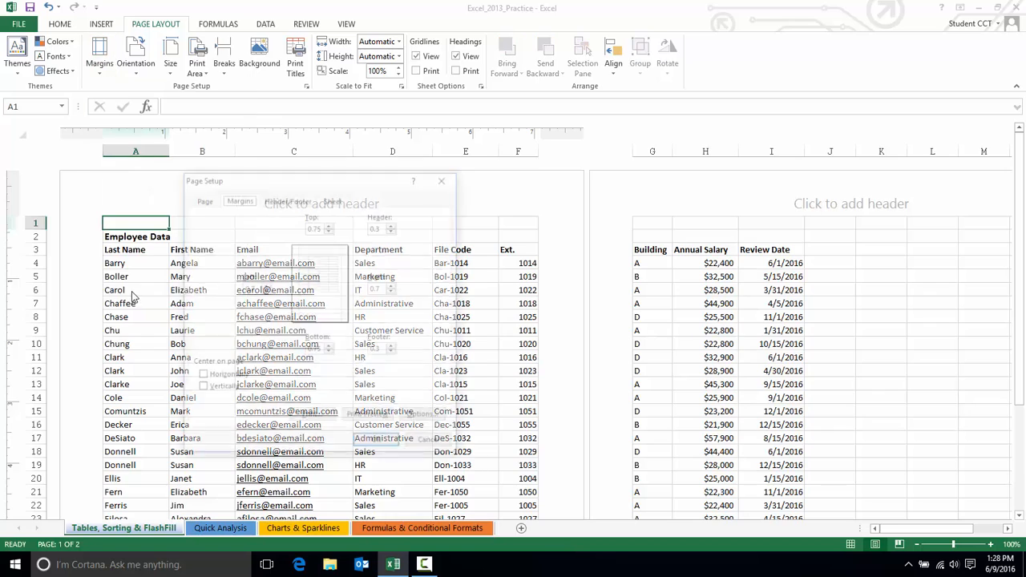
click(265, 291)
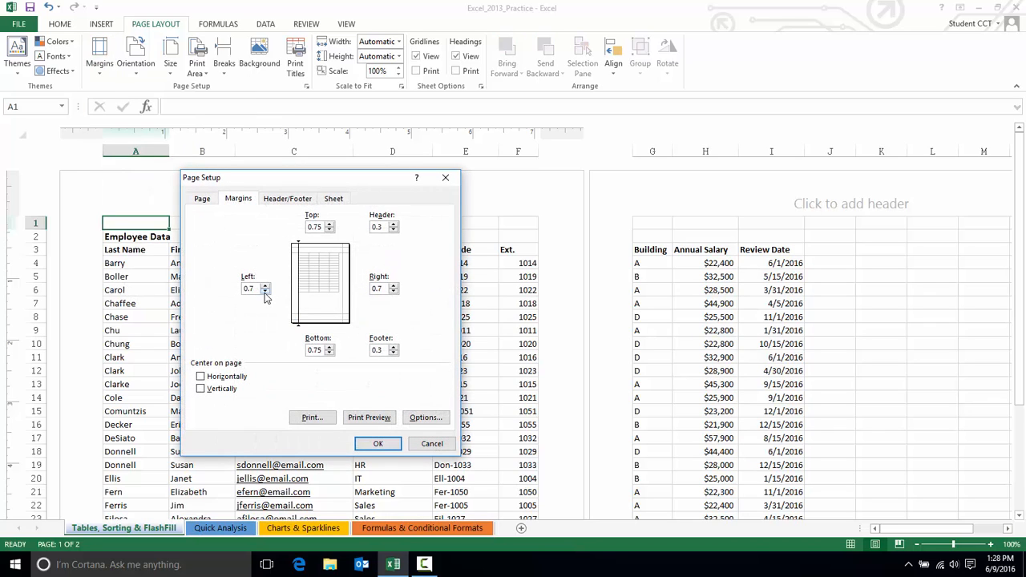
click(394, 291)
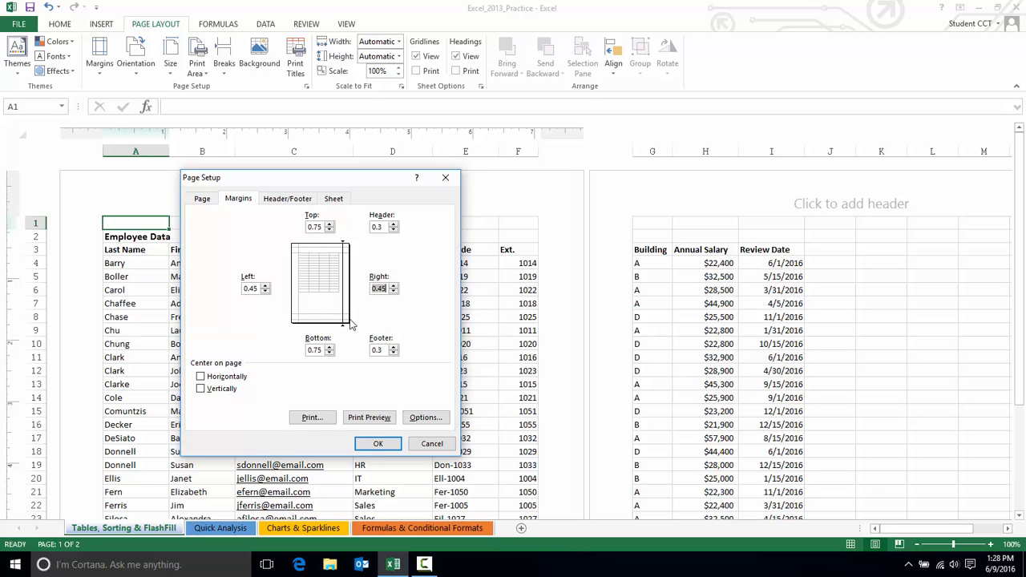
click(382, 446)
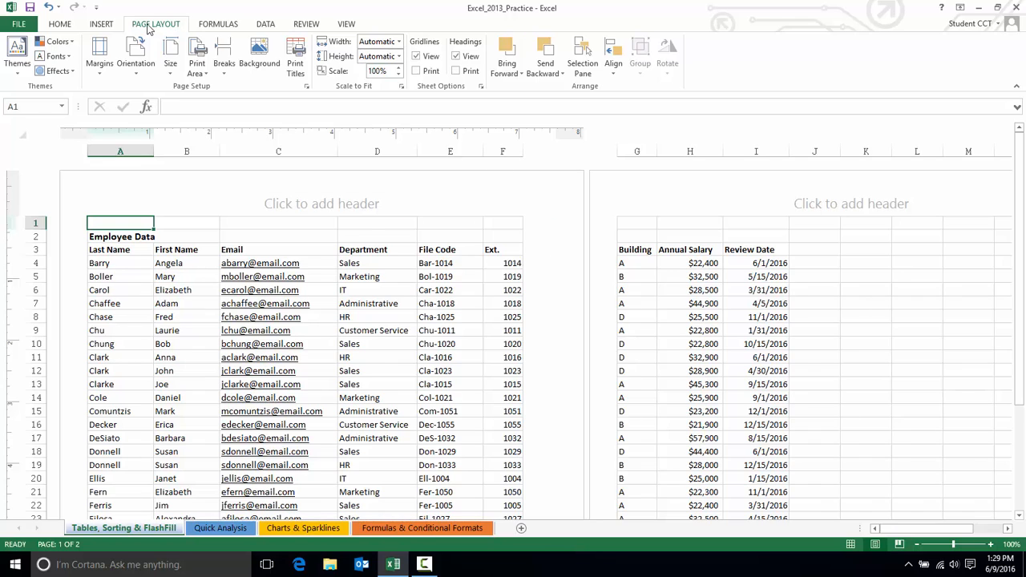
Set the page orientation to landscape and fit the printout's width to 1 page
click(139, 66)
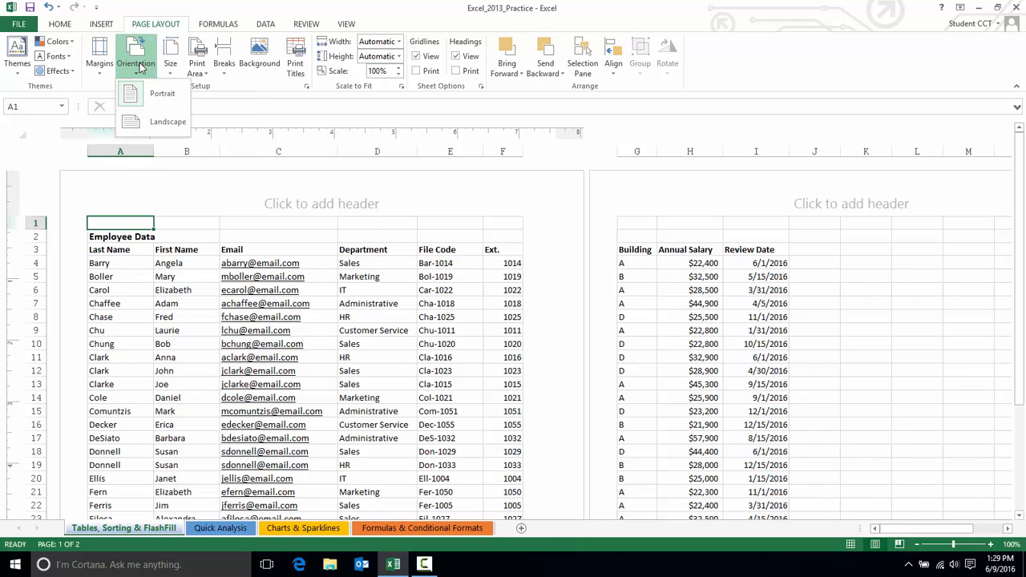
click(154, 127)
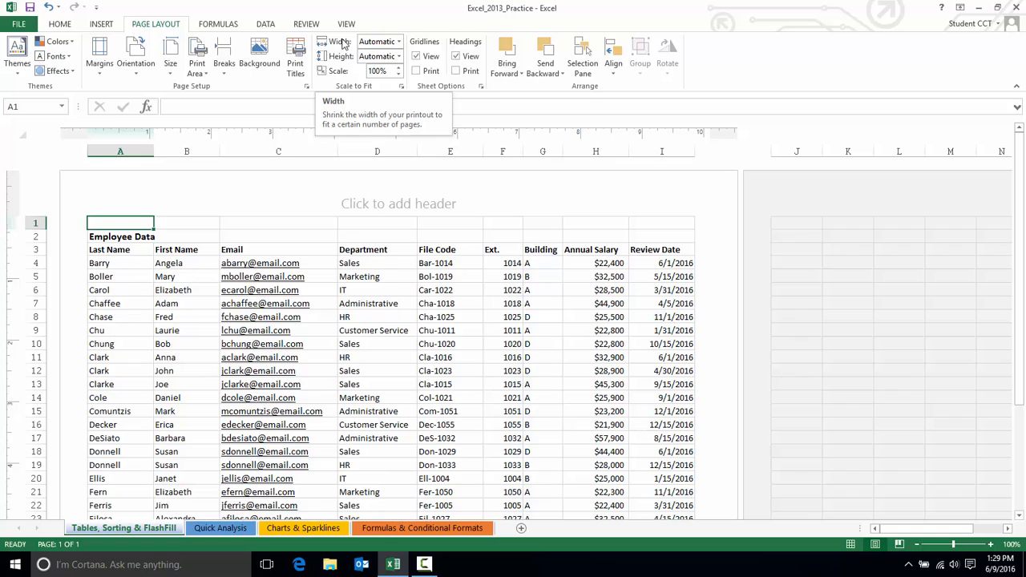
click(400, 43)
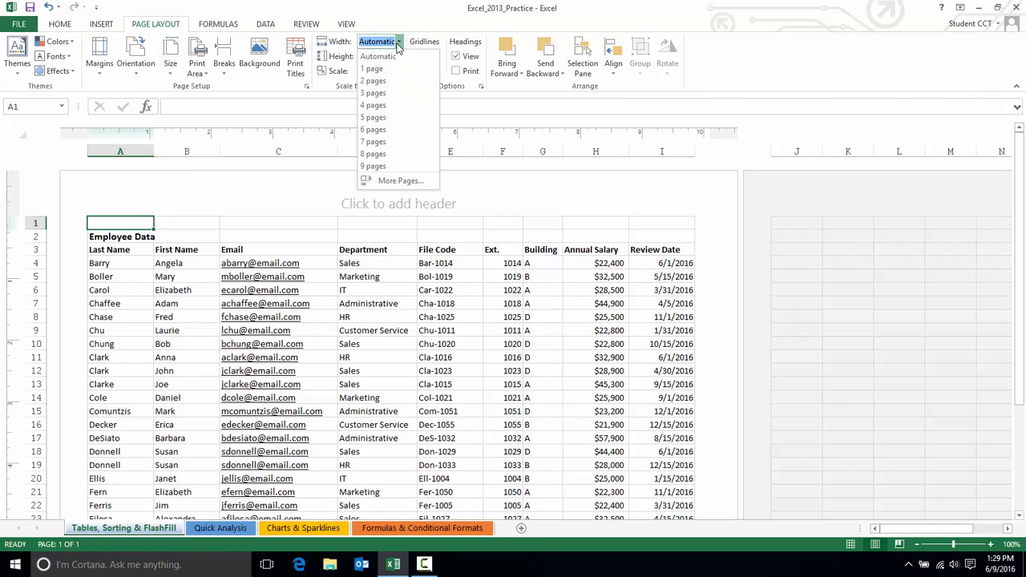
click(386, 68)
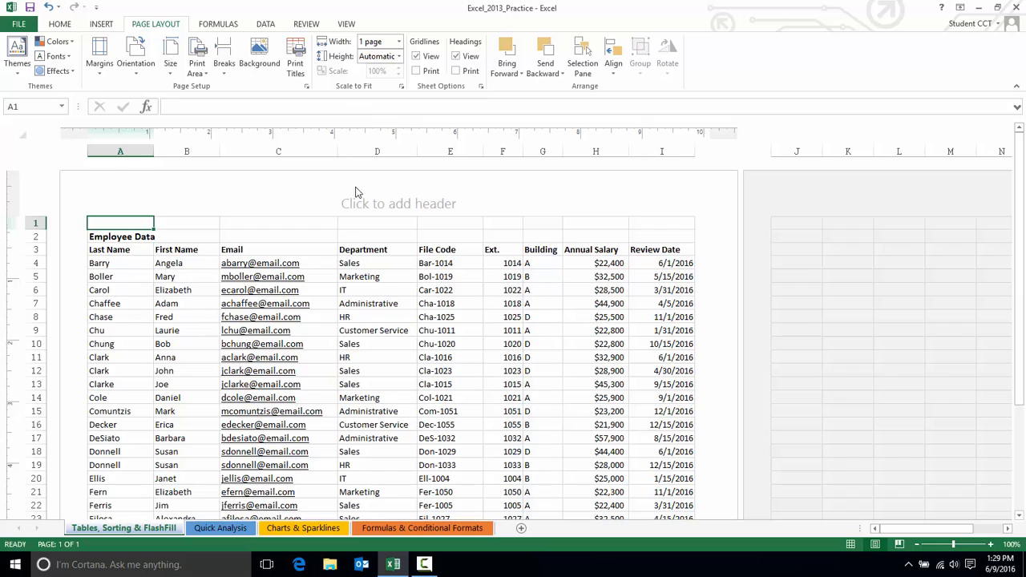
Insert a page break above row 22 of the employee table, starting from its Last Name cell
scroll(339, 279, down, 3)
scroll(339, 278, down, 2)
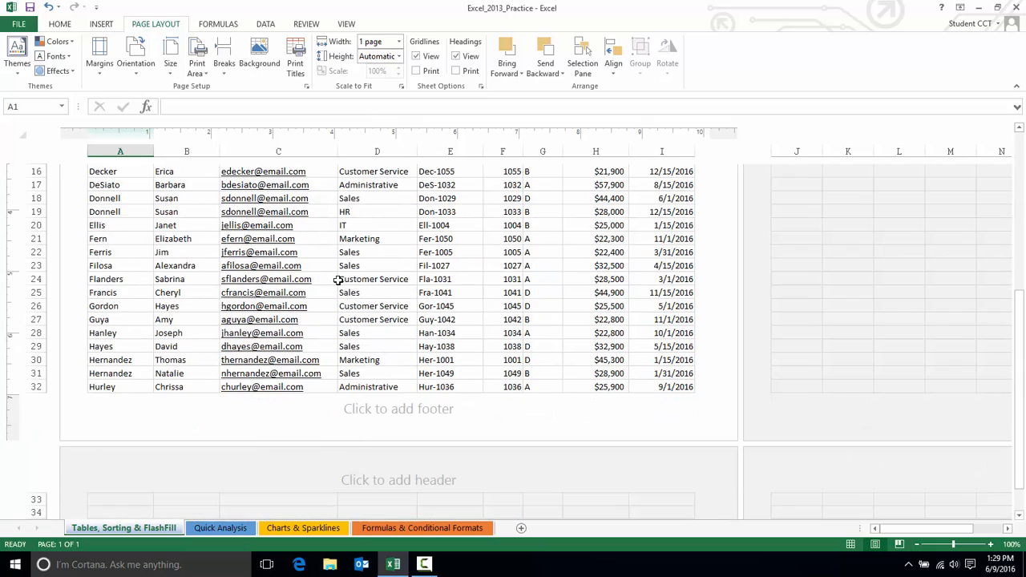
scroll(339, 279, up, 4)
scroll(338, 278, down, 3)
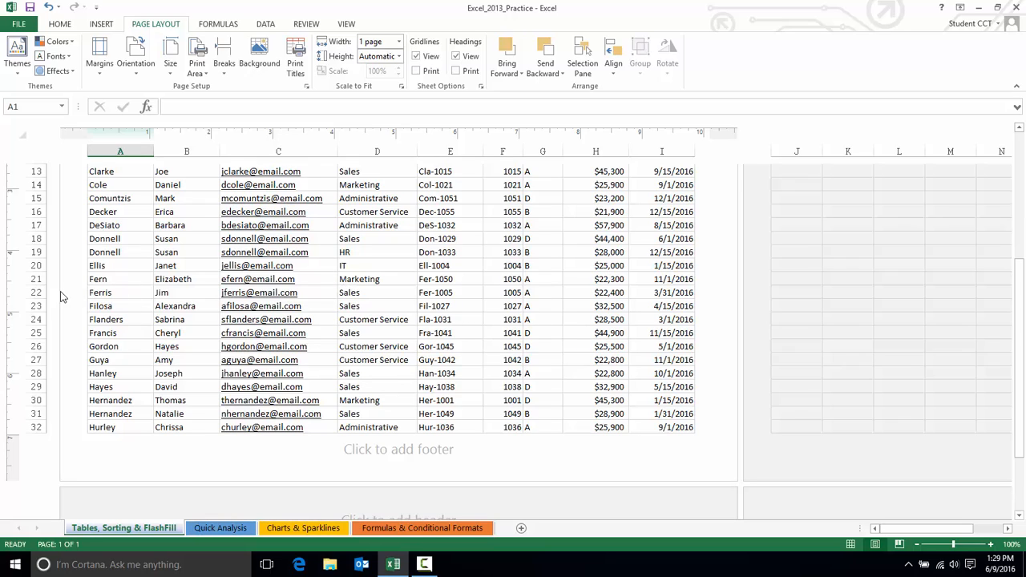
click(112, 292)
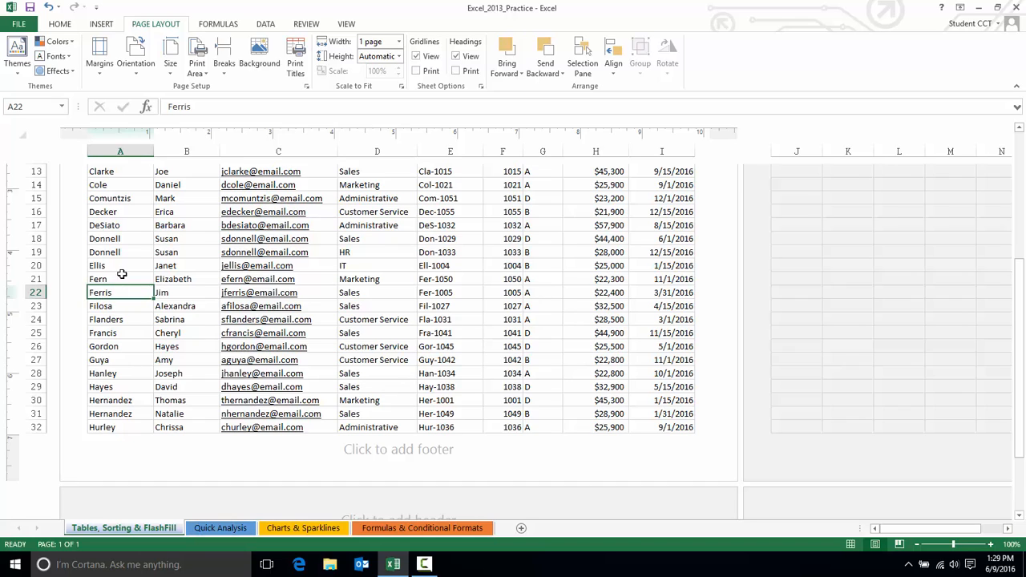
click(221, 66)
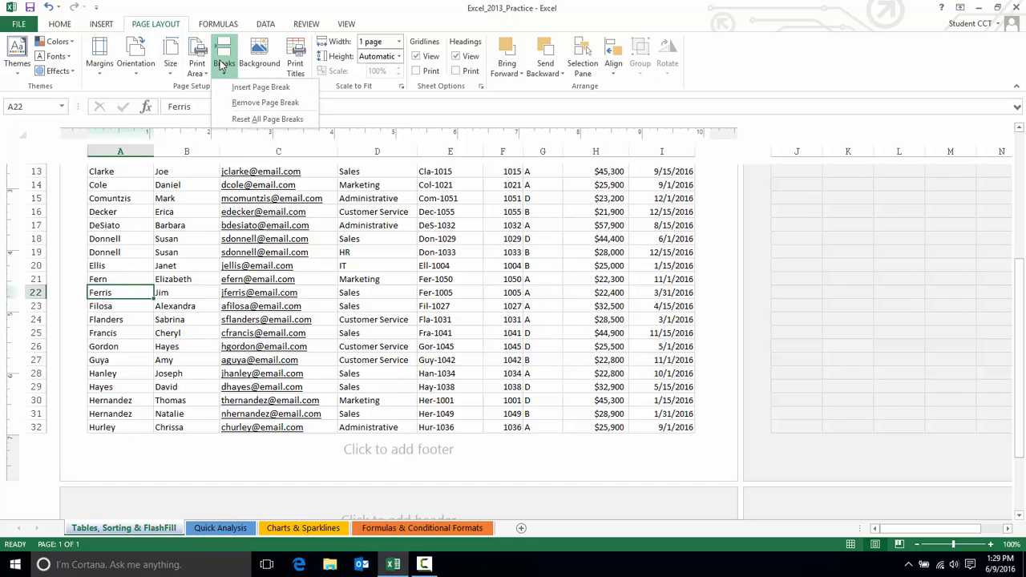
click(232, 88)
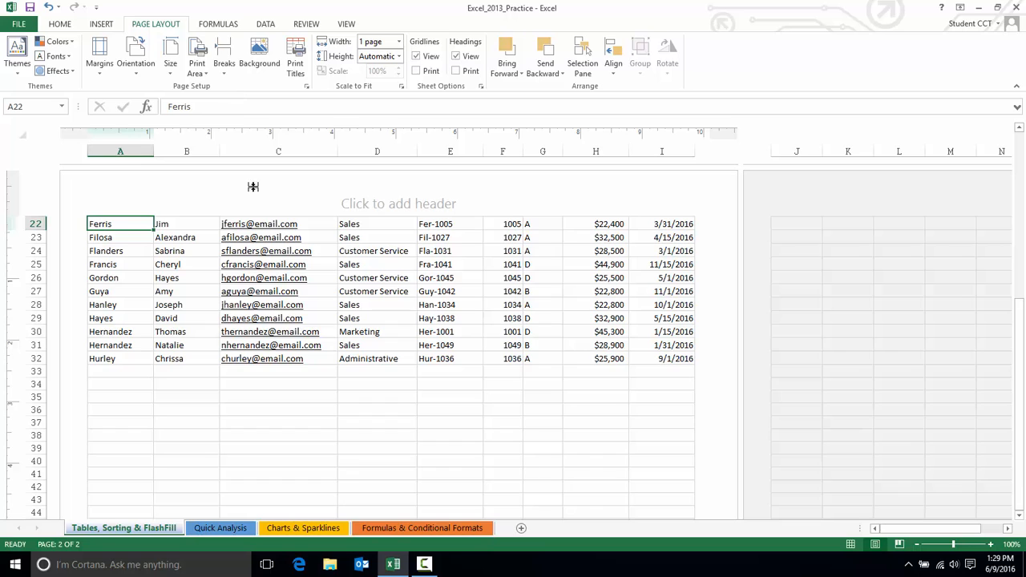
Examine how the employee table divides between pages at the page break and whether column headings appear on each page
scroll(305, 355, up, 5)
scroll(304, 355, up, 4)
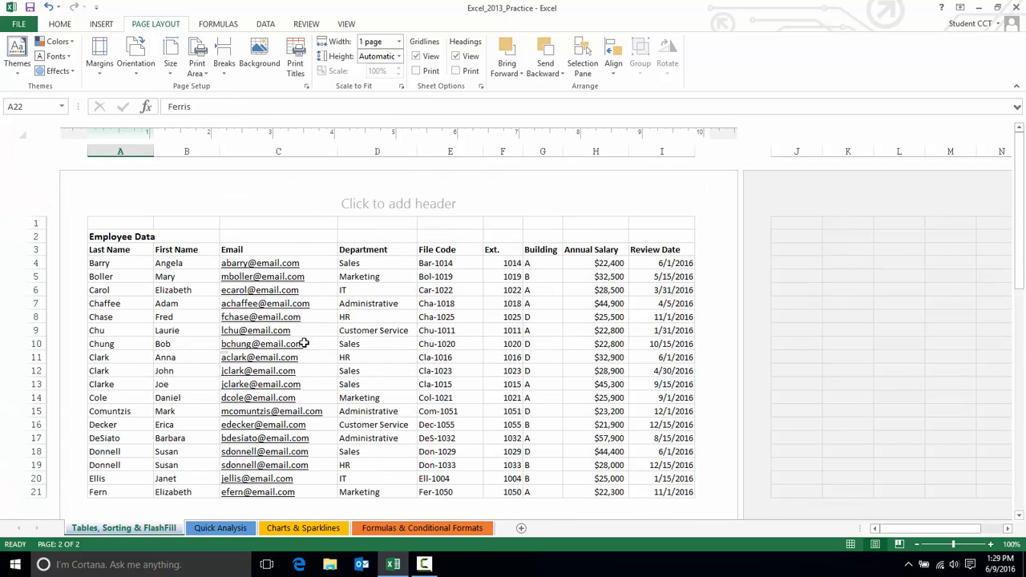
scroll(305, 343, down, 10)
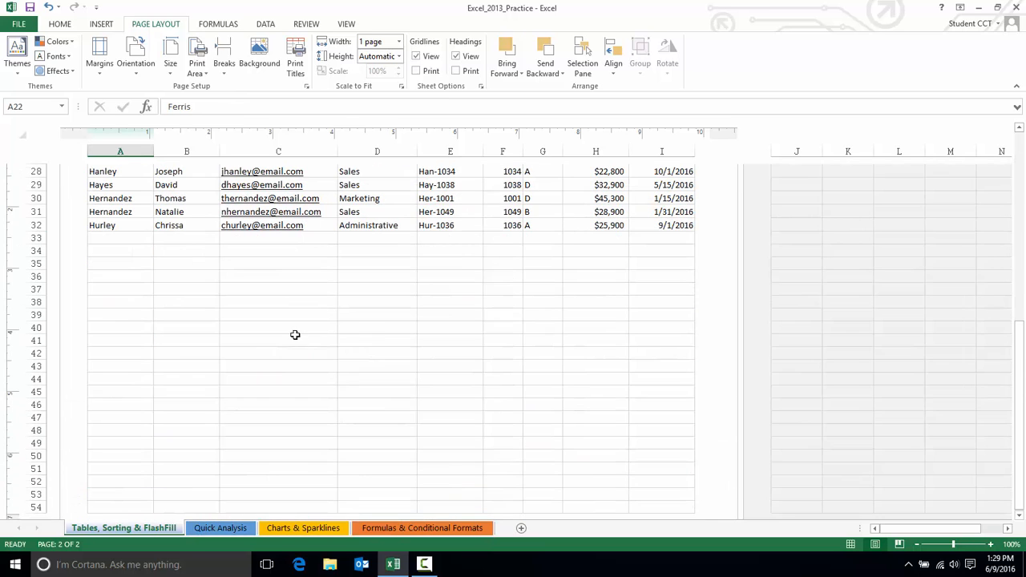
scroll(315, 316, up, 3)
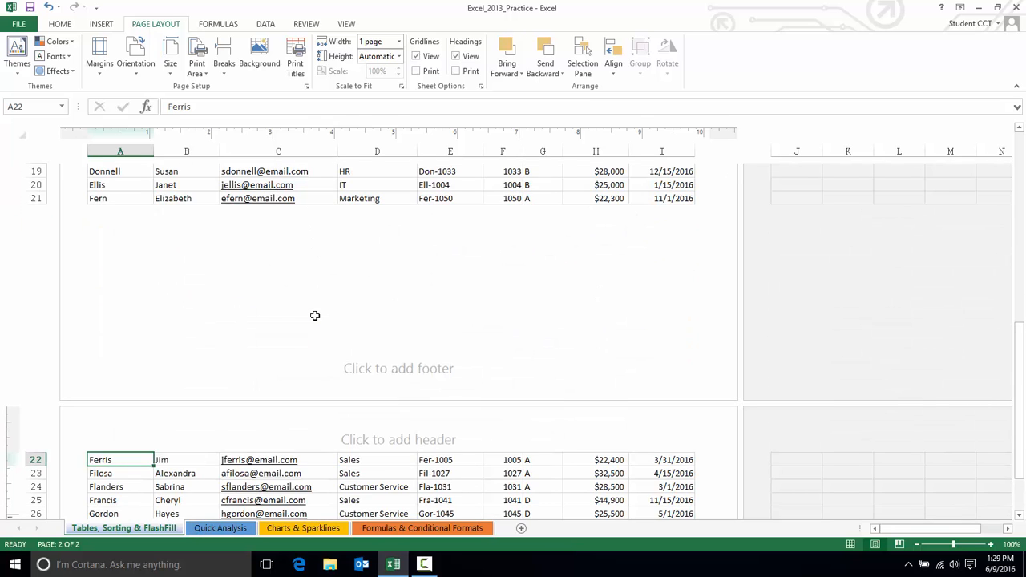
scroll(315, 315, down, 3)
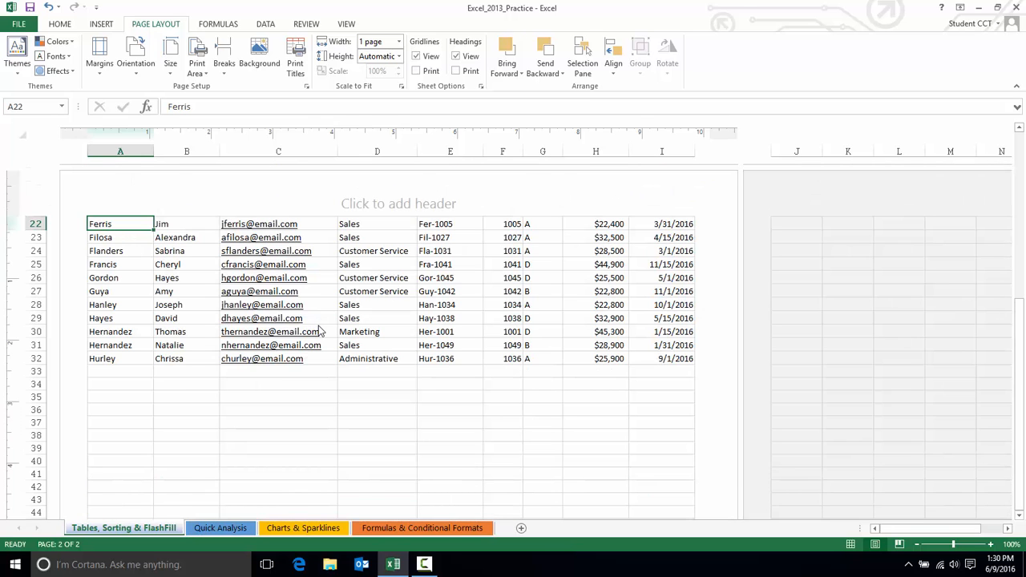
scroll(318, 327, up, 8)
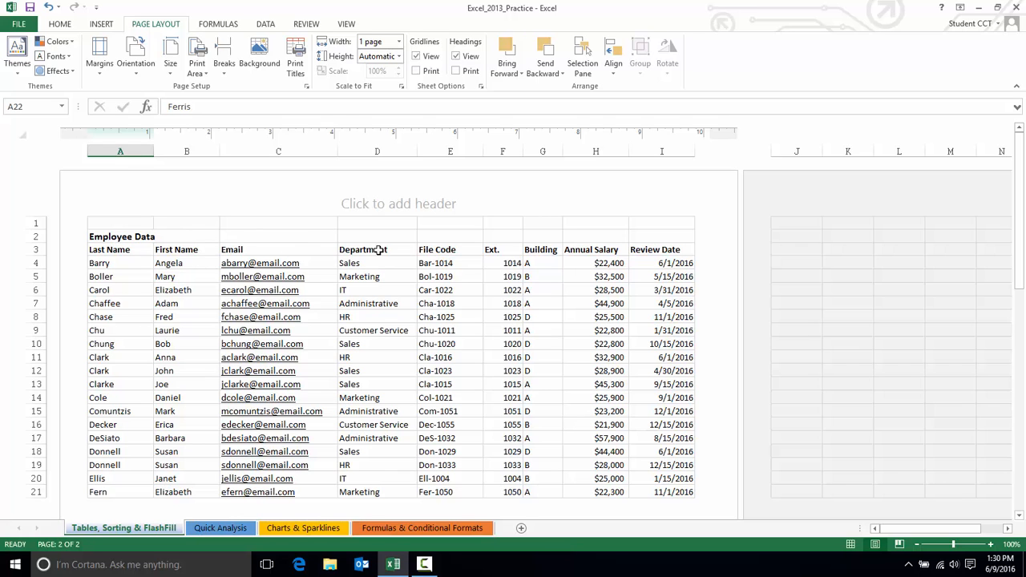
scroll(341, 281, down, 8)
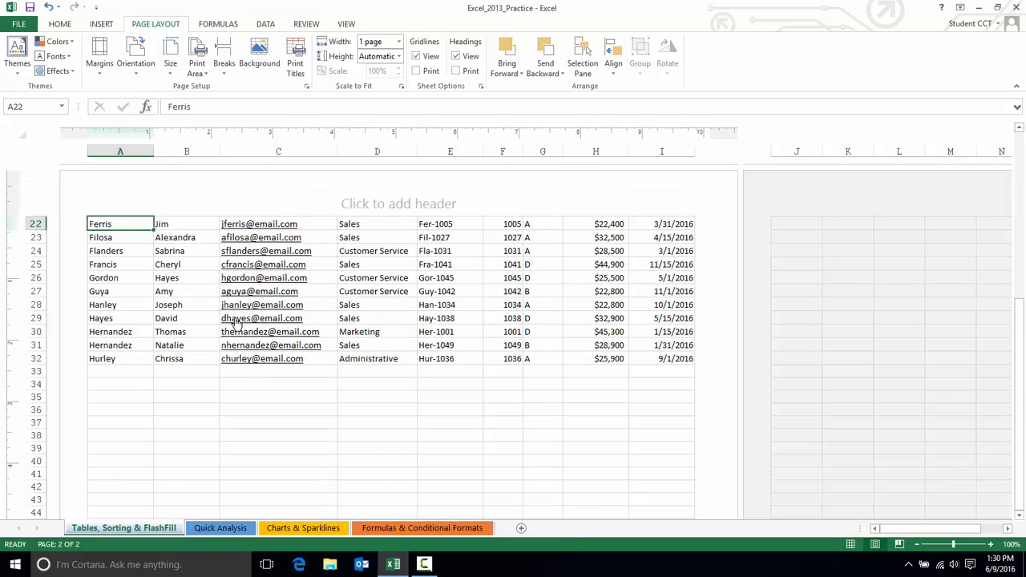
scroll(276, 329, up, 6)
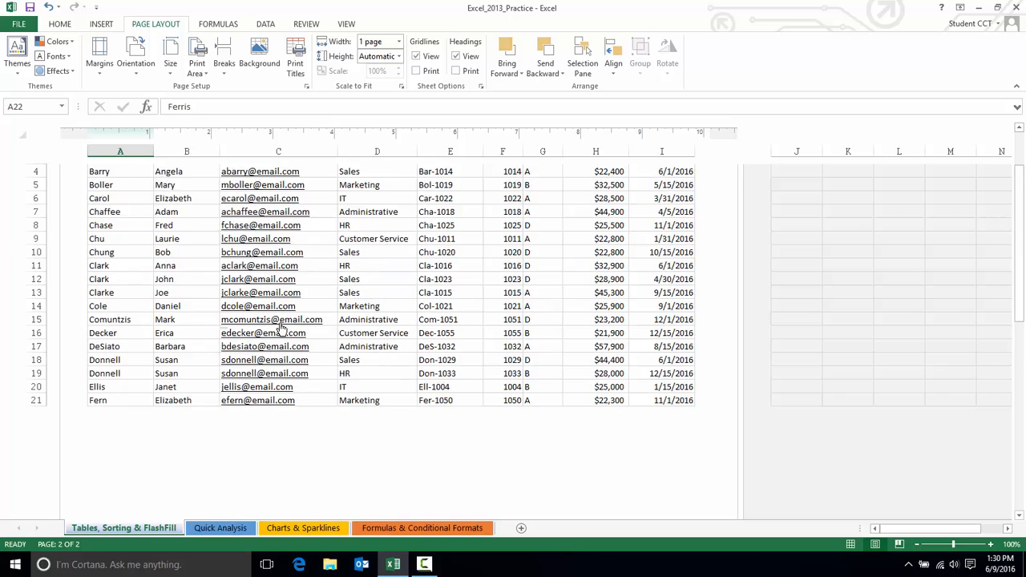
scroll(281, 329, up, 3)
Set the column heading row 3 ($3:$3) as the print title row to repeat at the top of every page
click(119, 251)
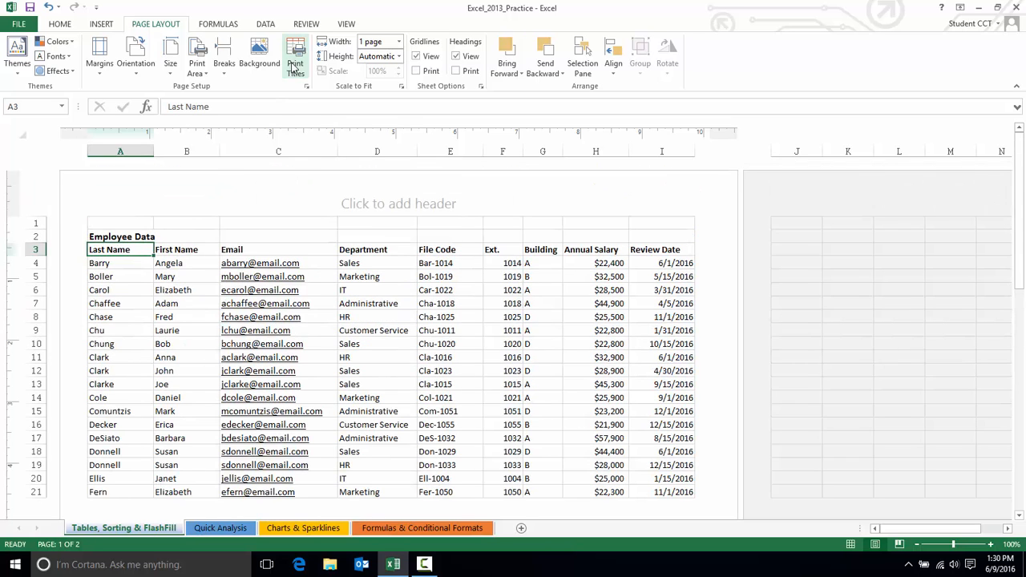
click(295, 66)
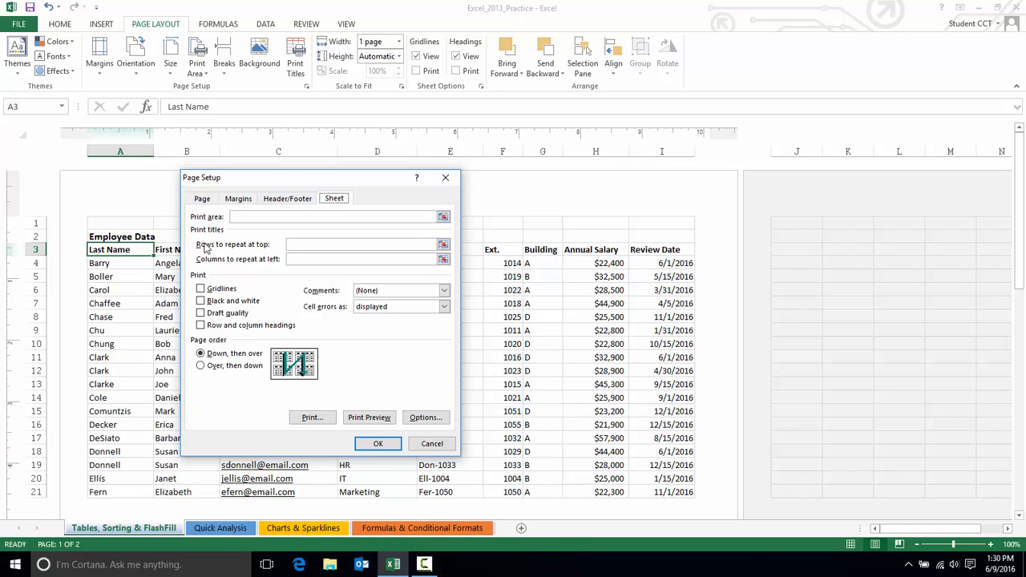
click(307, 244)
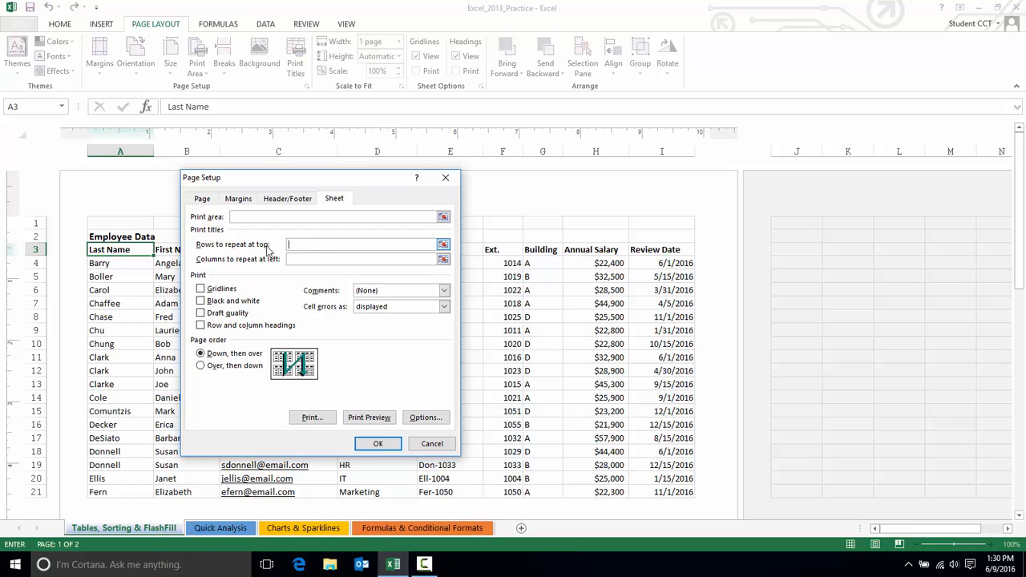
click(30, 249)
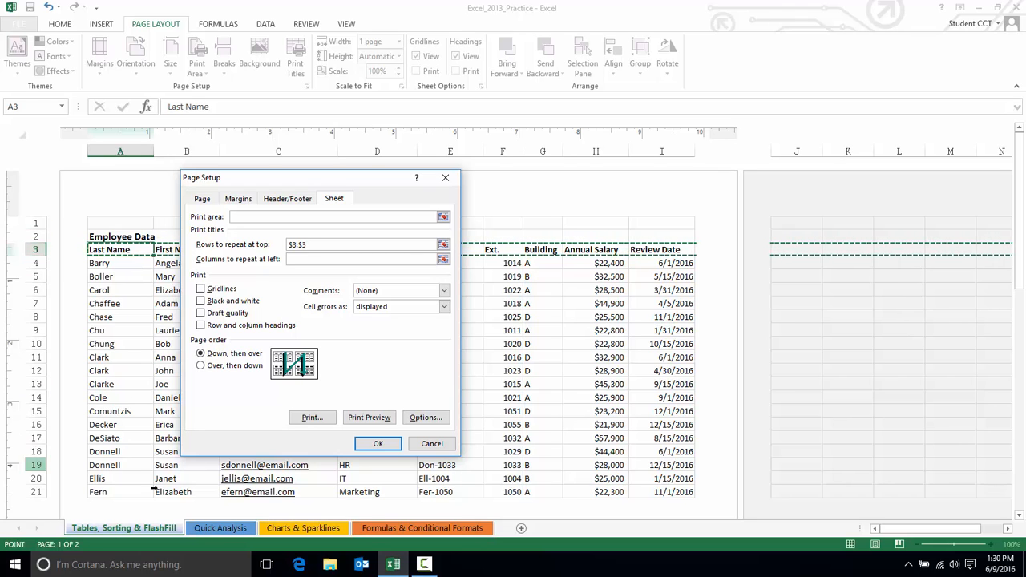
click(367, 446)
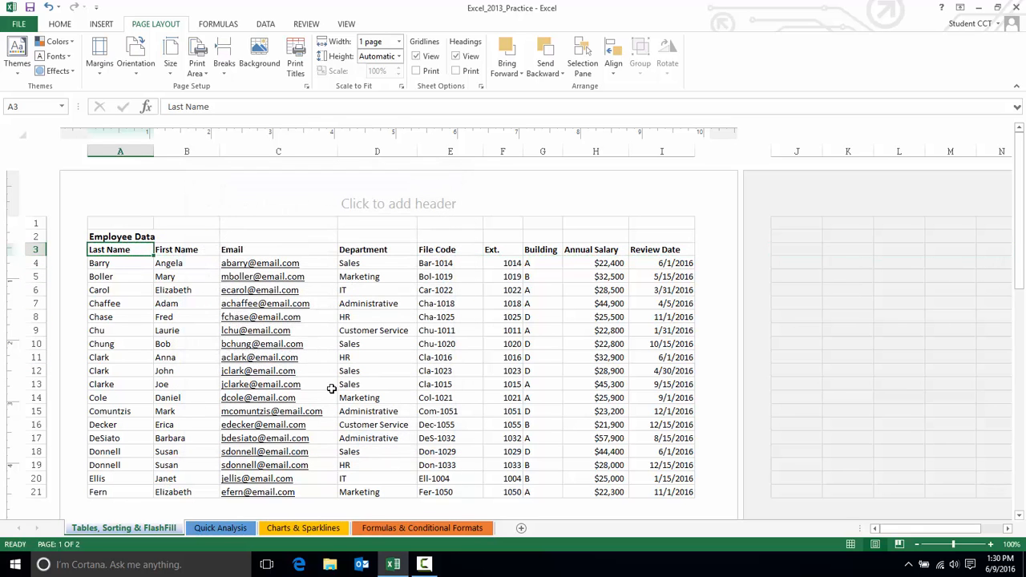
scroll(331, 384, down, 10)
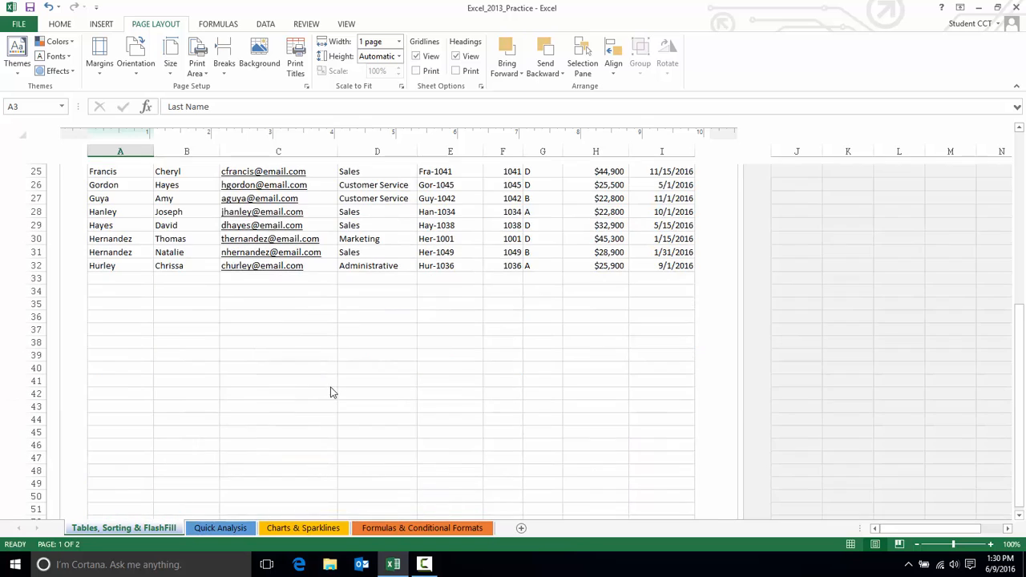
scroll(131, 403, up, 3)
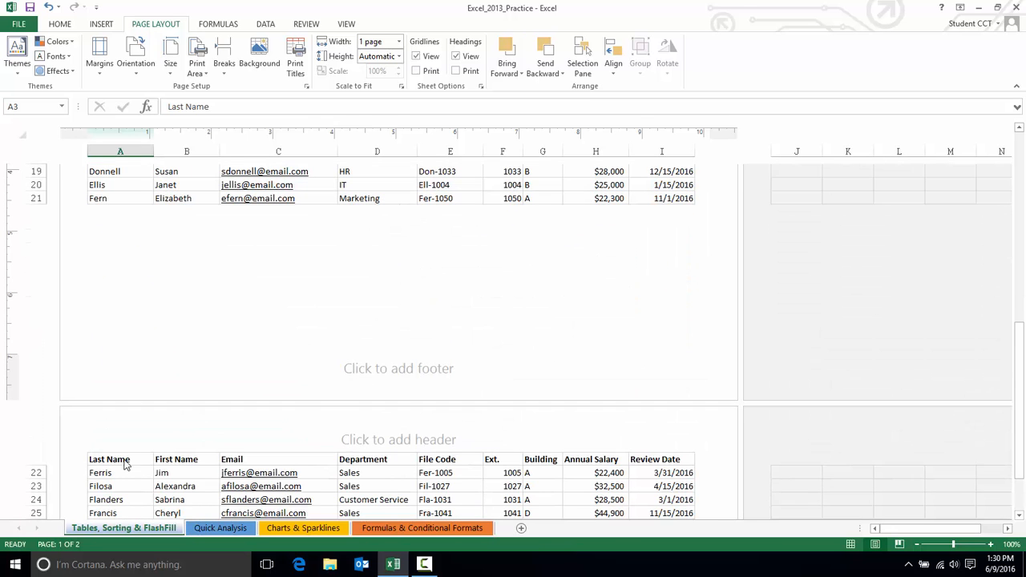
scroll(202, 466, up, 4)
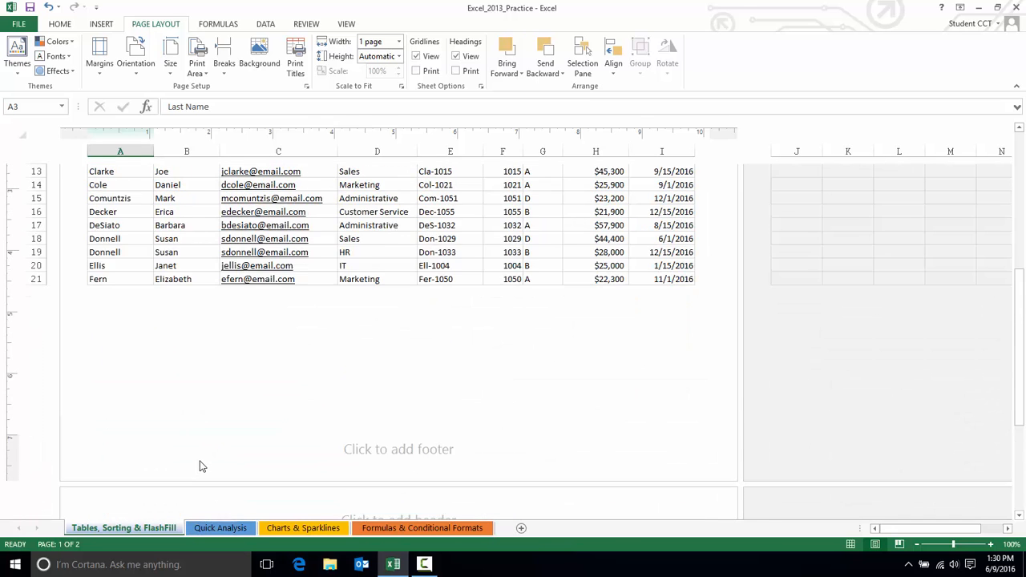
scroll(202, 467, up, 3)
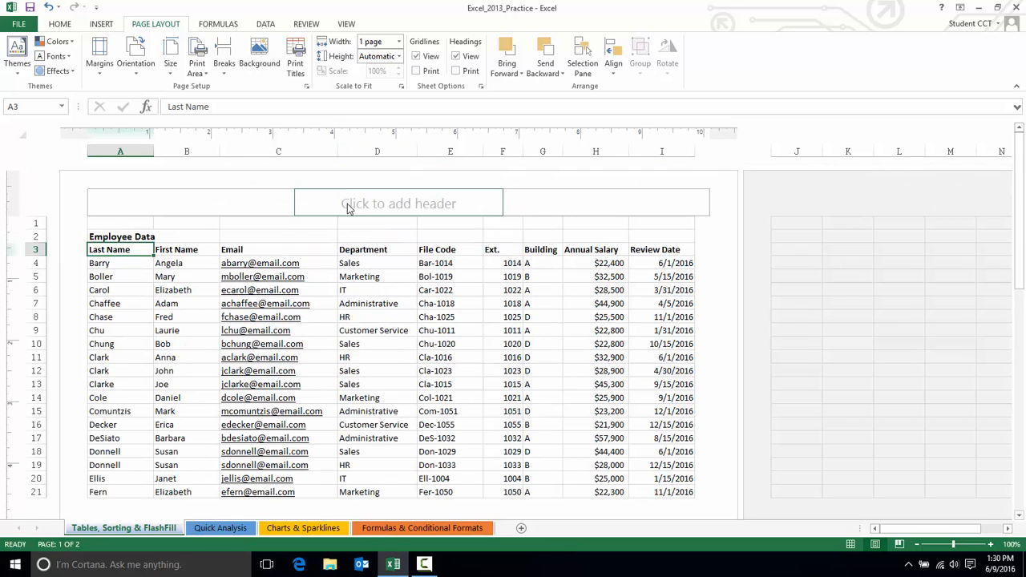
Add the centre page header "employees" and format it as 16-point, bold, theme-green text
click(380, 208)
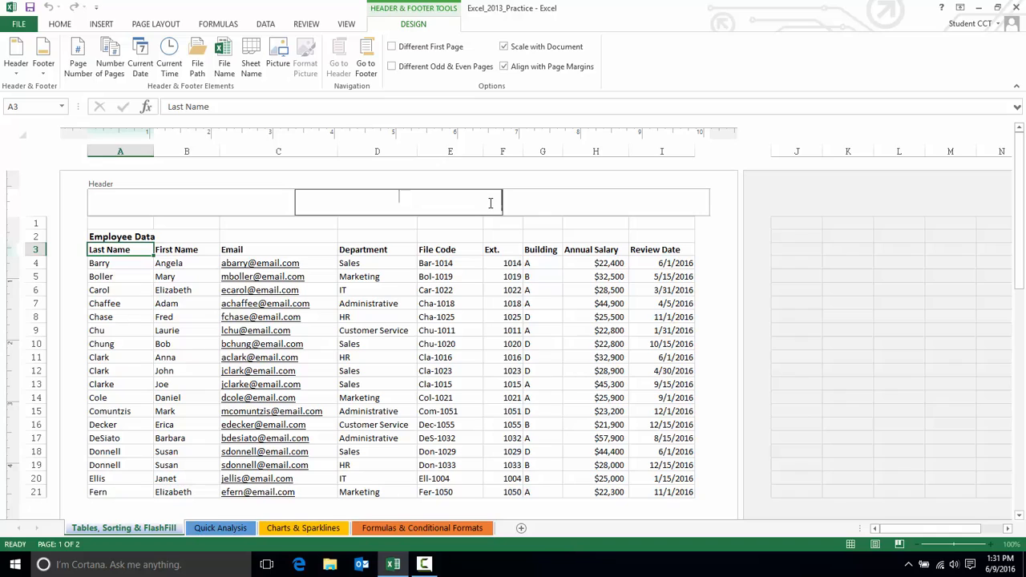
text(oyees)
triple_click(358, 192)
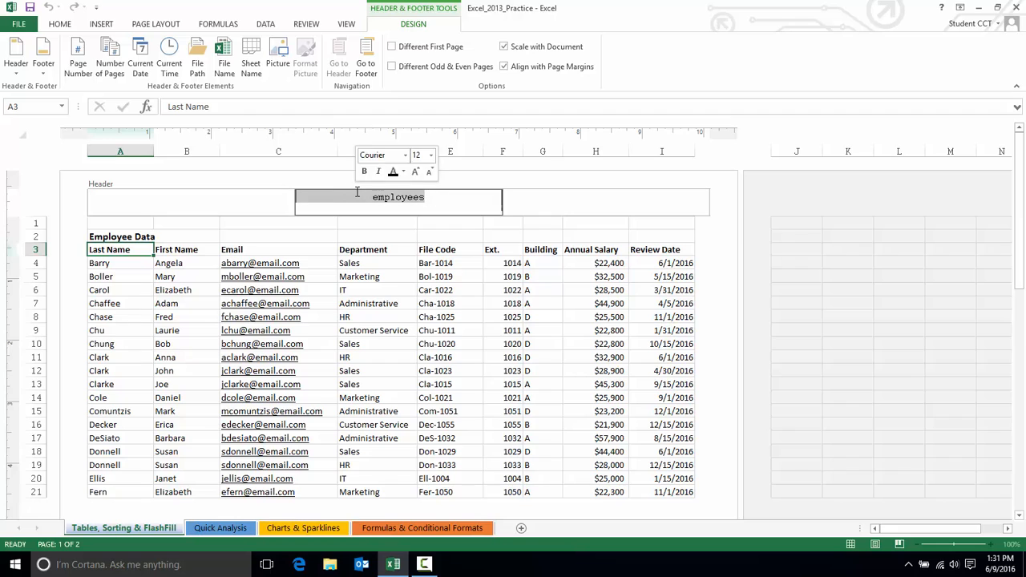
click(60, 25)
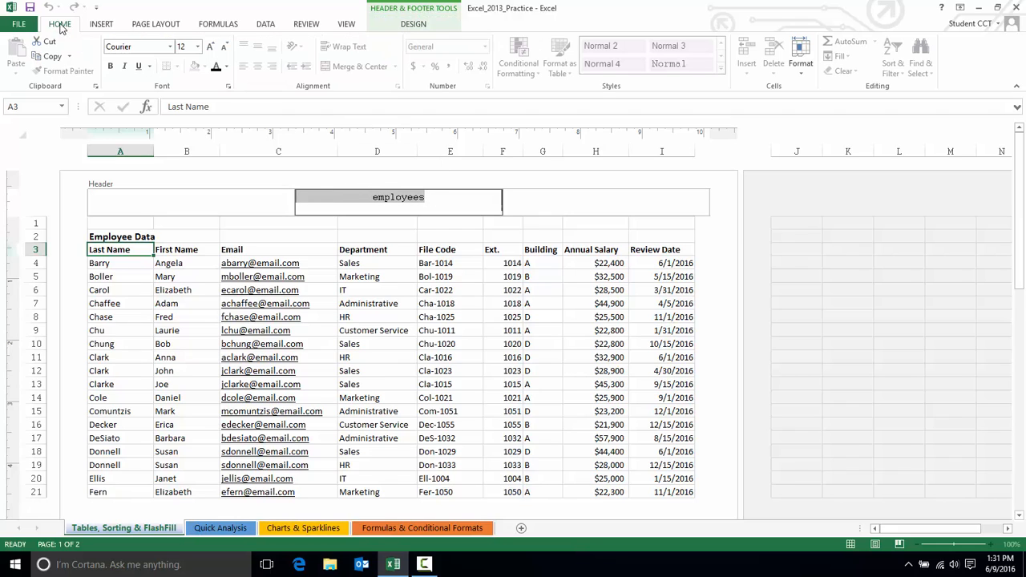
click(210, 46)
click(209, 46)
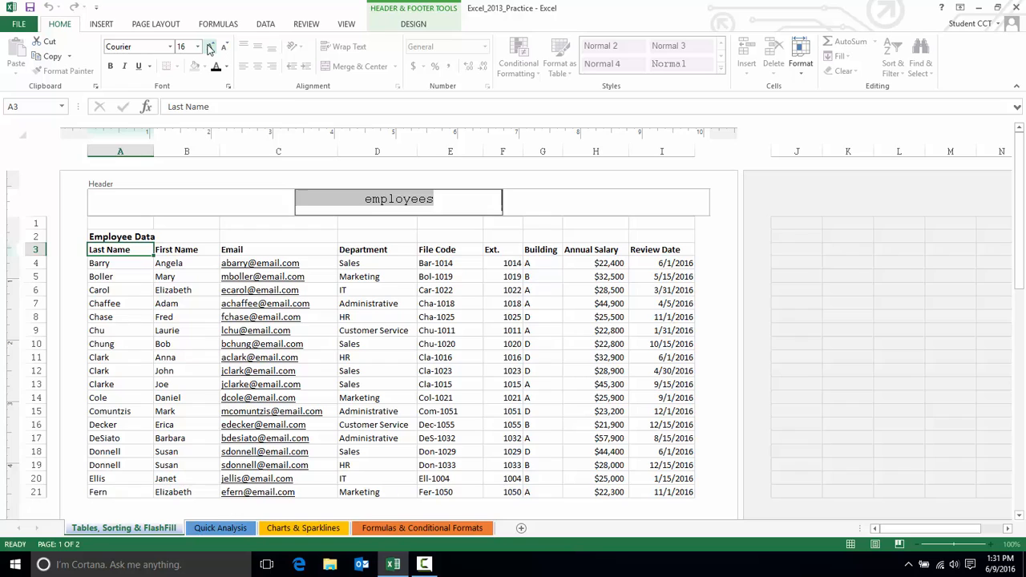
click(226, 66)
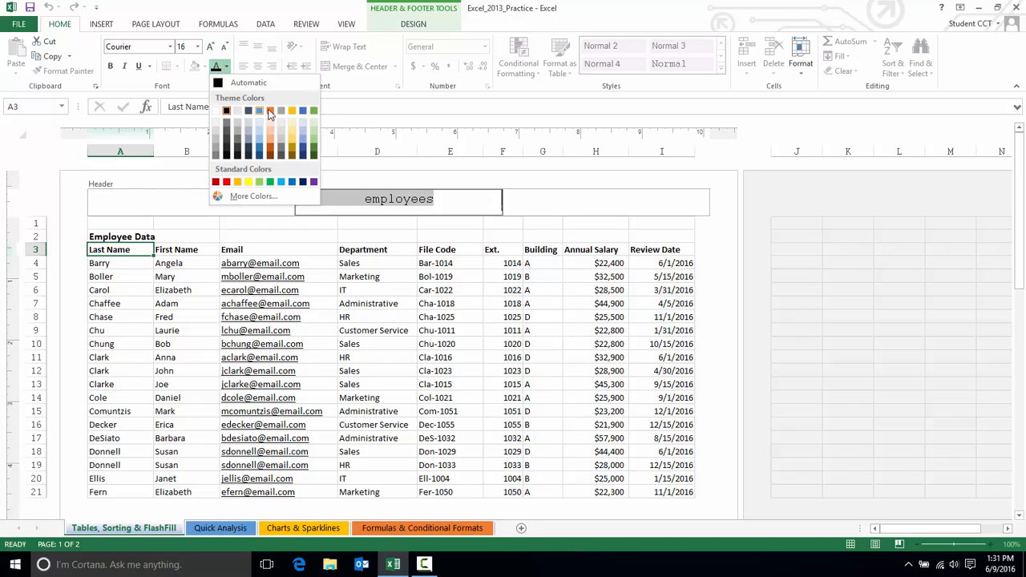
click(313, 110)
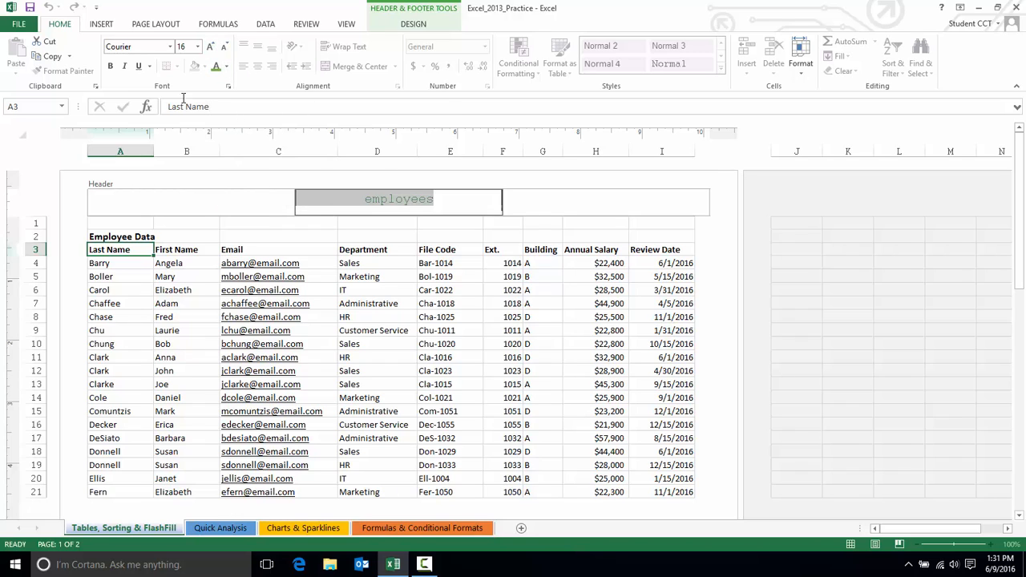
click(111, 67)
click(449, 198)
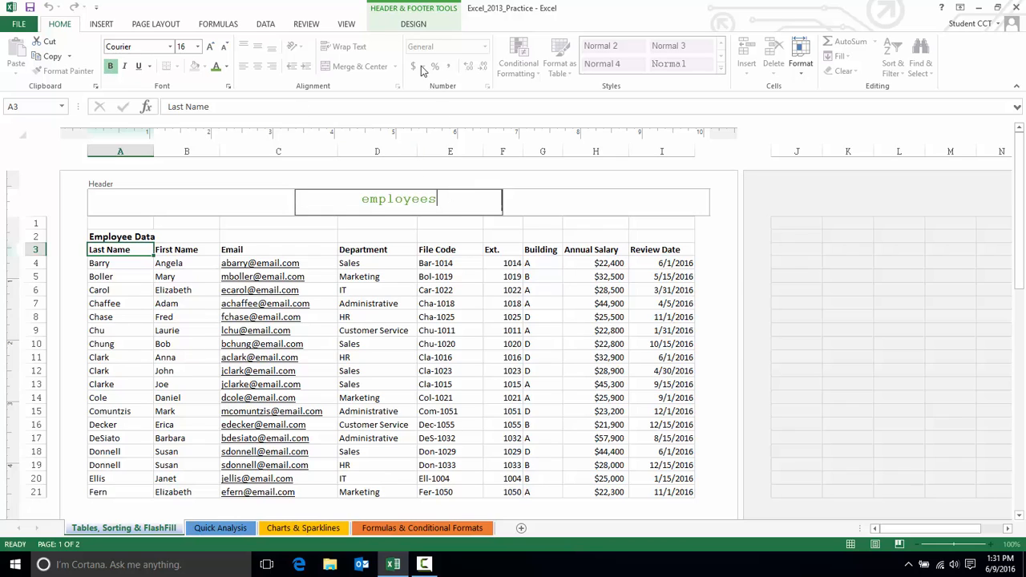
Insert the page number in the footer's left section and the current date in its right section
click(414, 24)
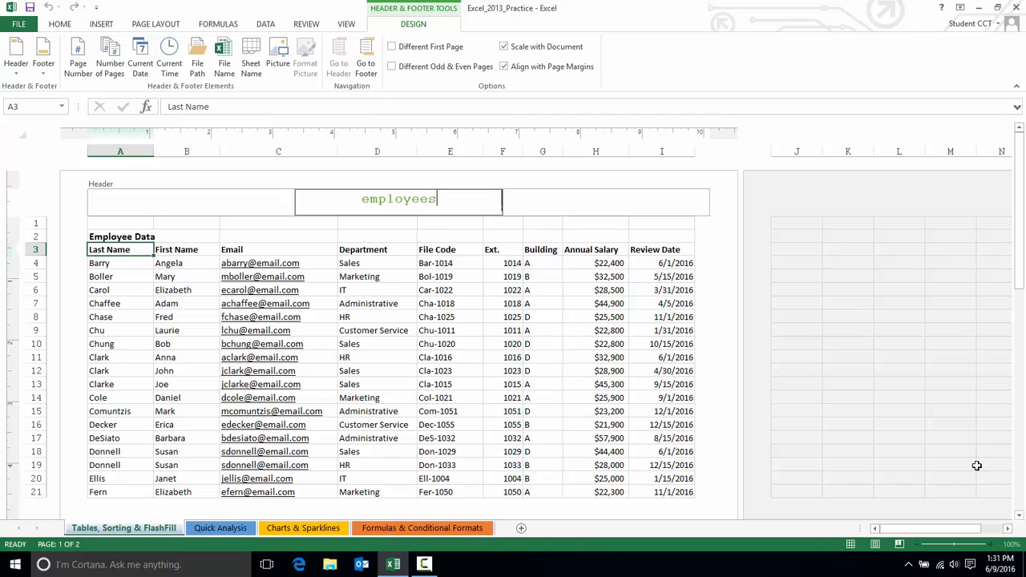
drag(1017, 257, 1020, 330)
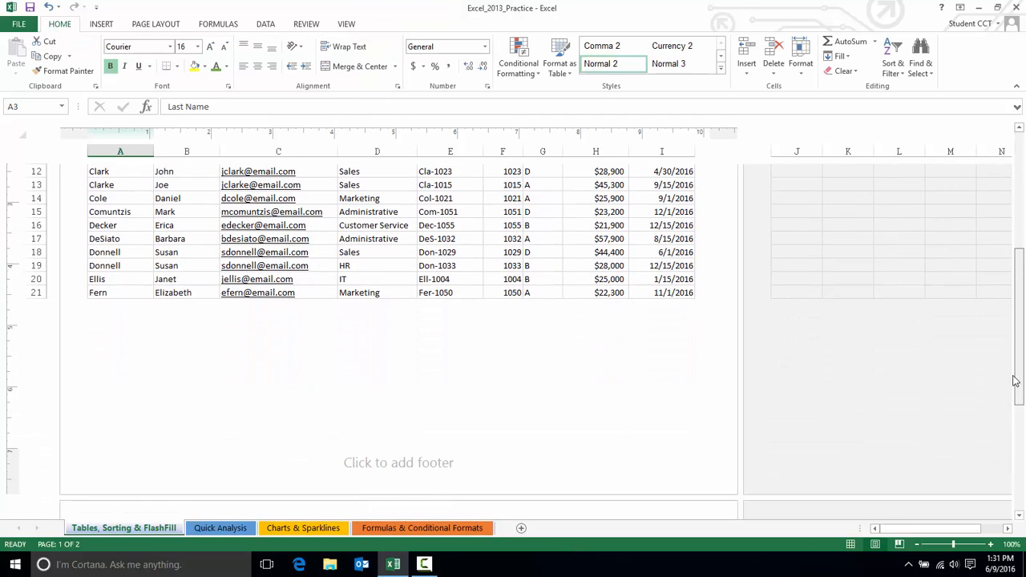
click(394, 465)
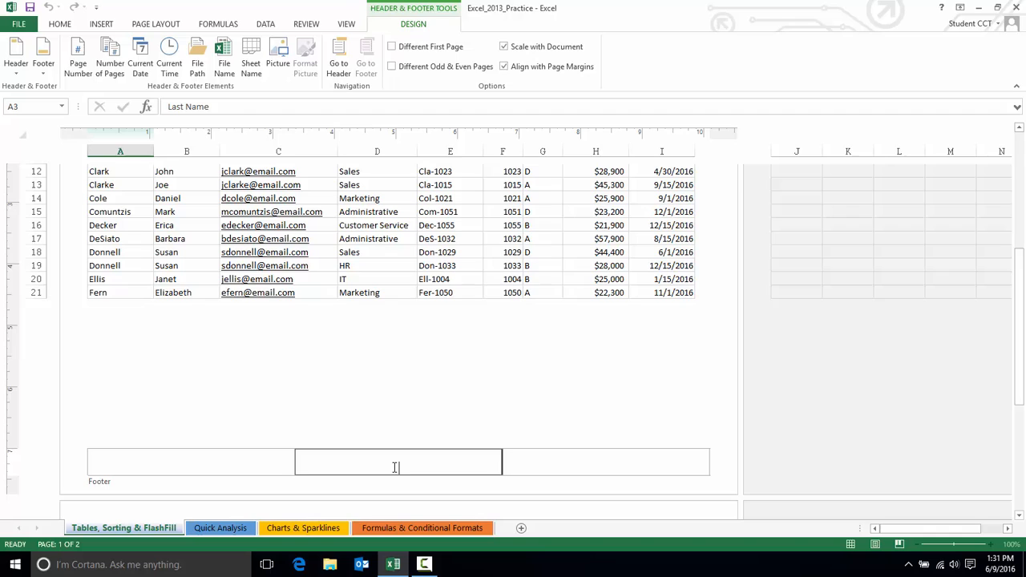
click(131, 463)
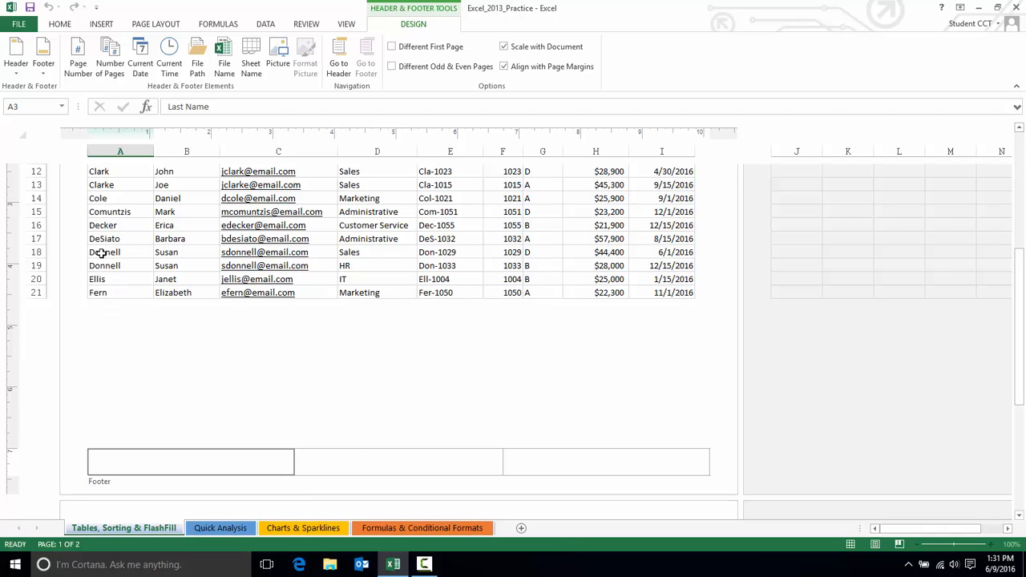
click(78, 69)
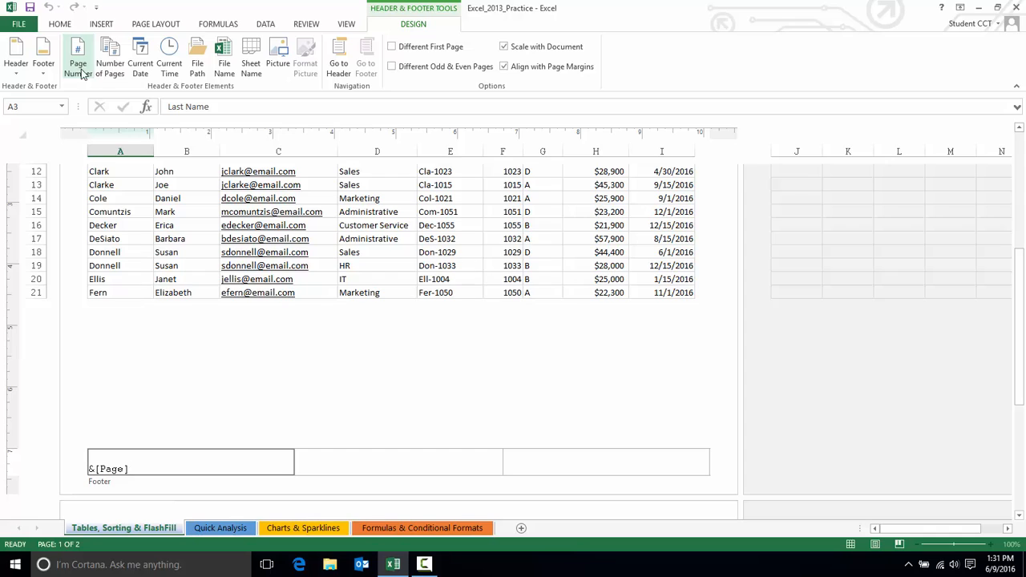
click(565, 463)
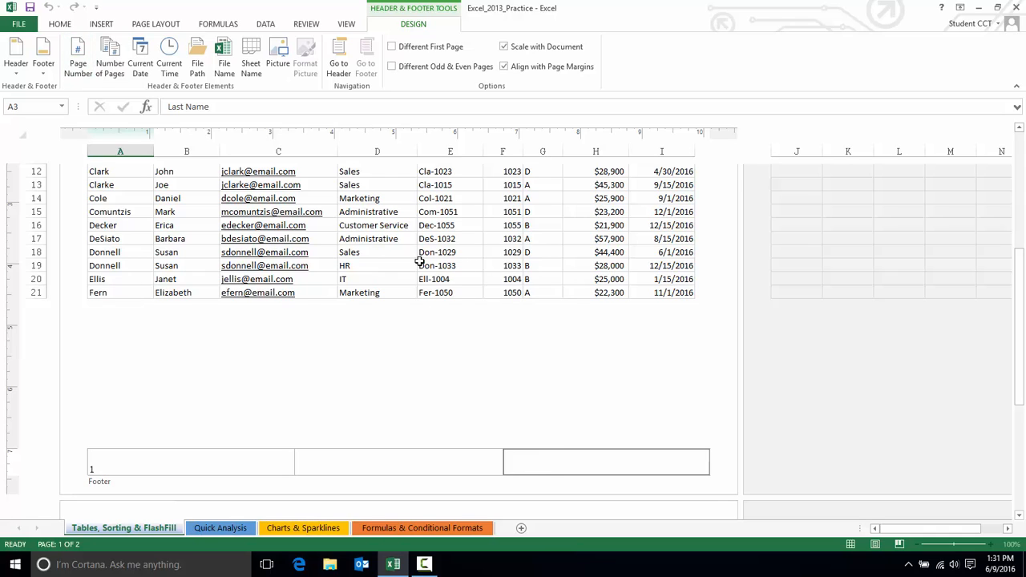
click(142, 62)
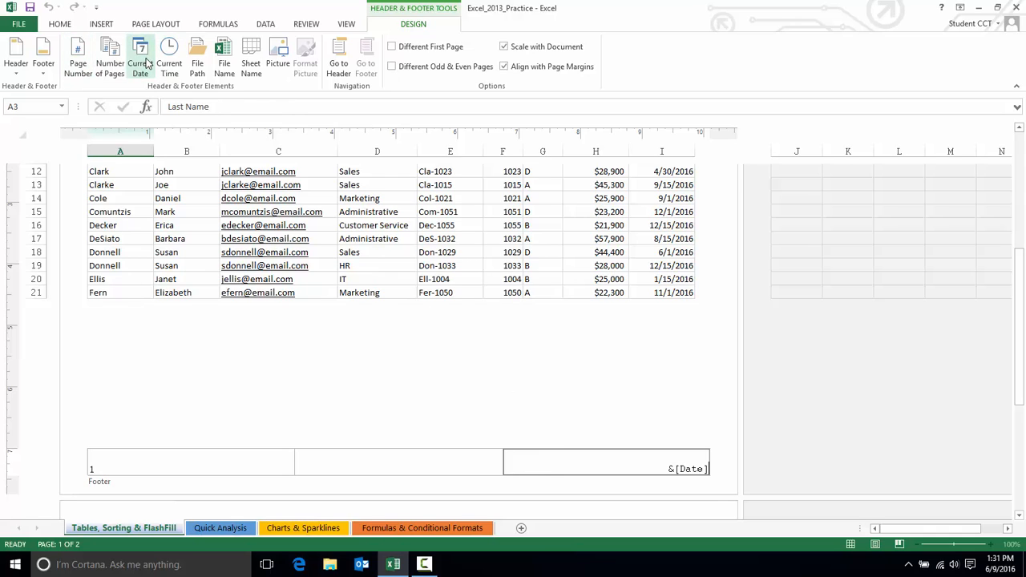
Preview both printed pages to check the header, footer and repeated column headings
click(19, 26)
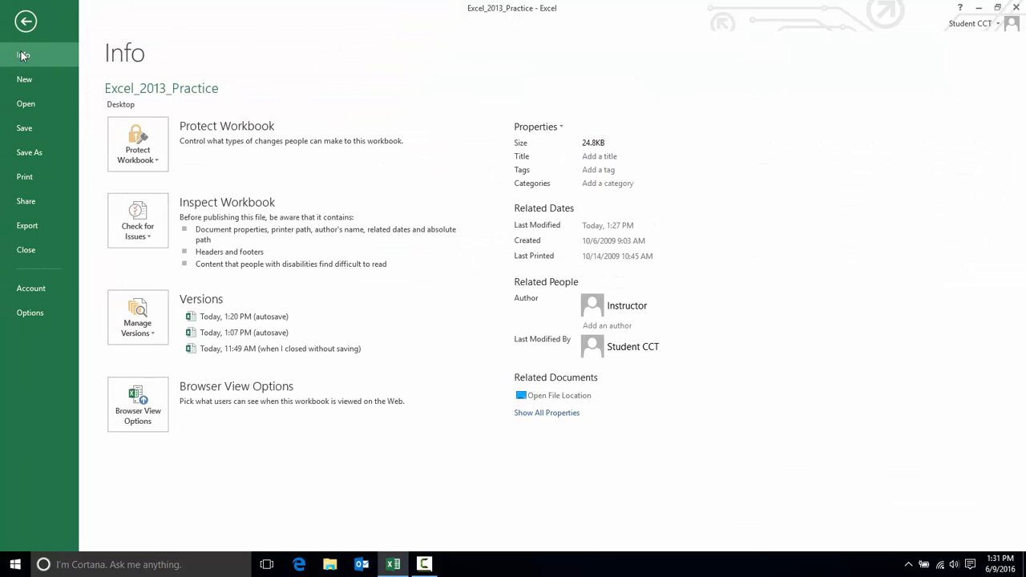
click(24, 178)
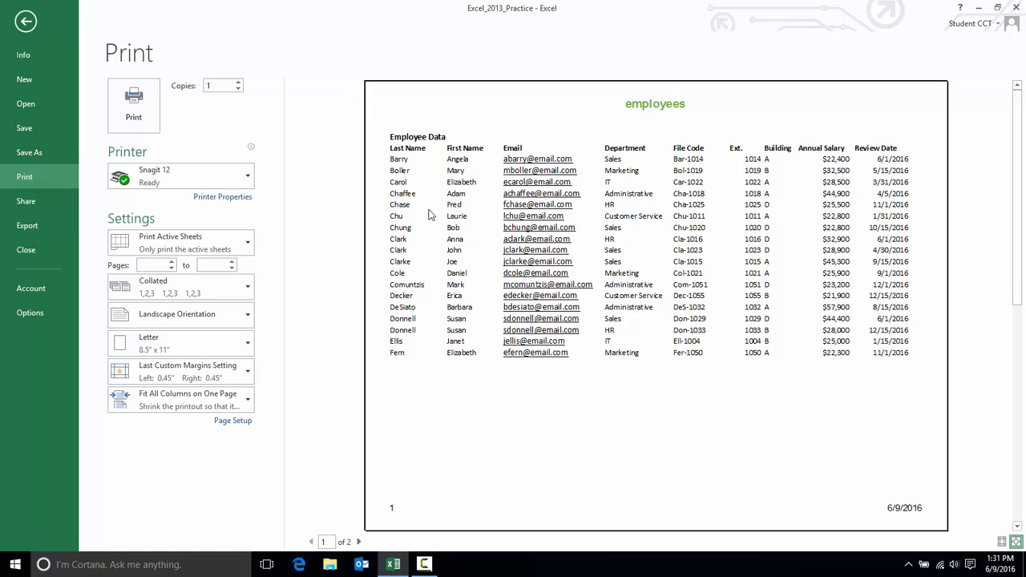
click(359, 542)
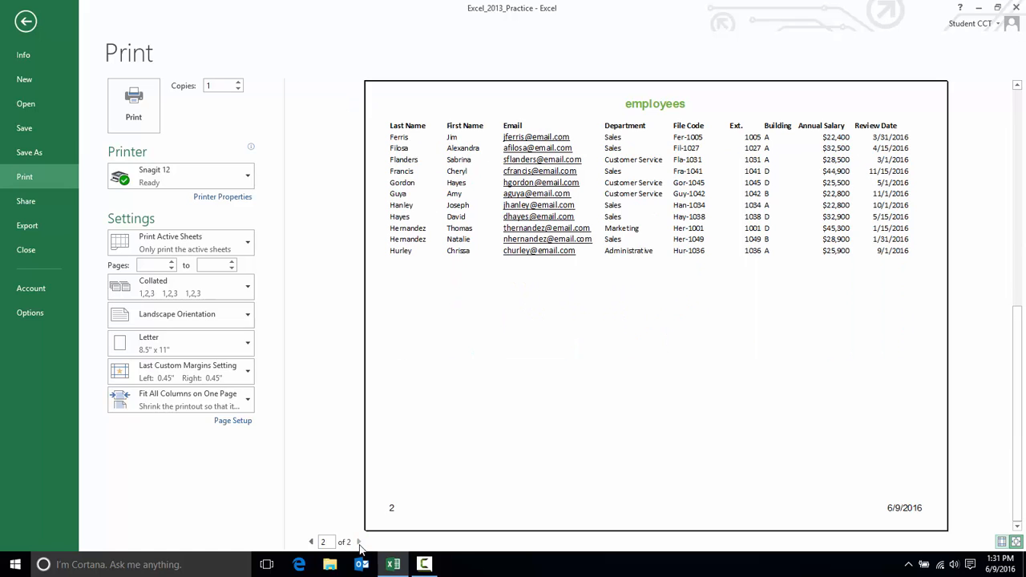